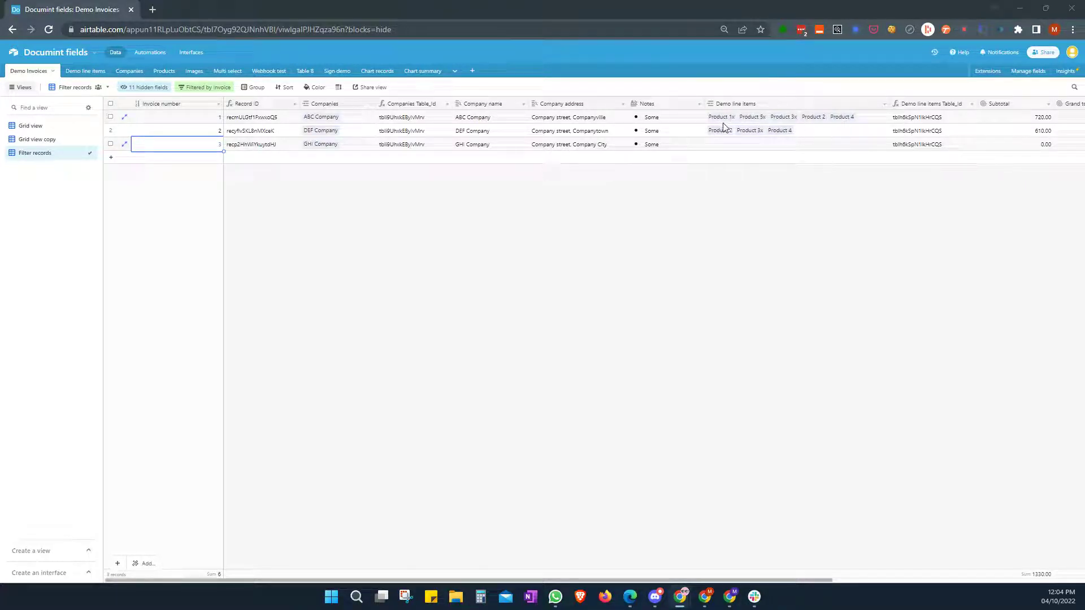
Step: Step through the first invoice's fields, from Demo line items to the filtered doc field and back
left_click(431, 121)
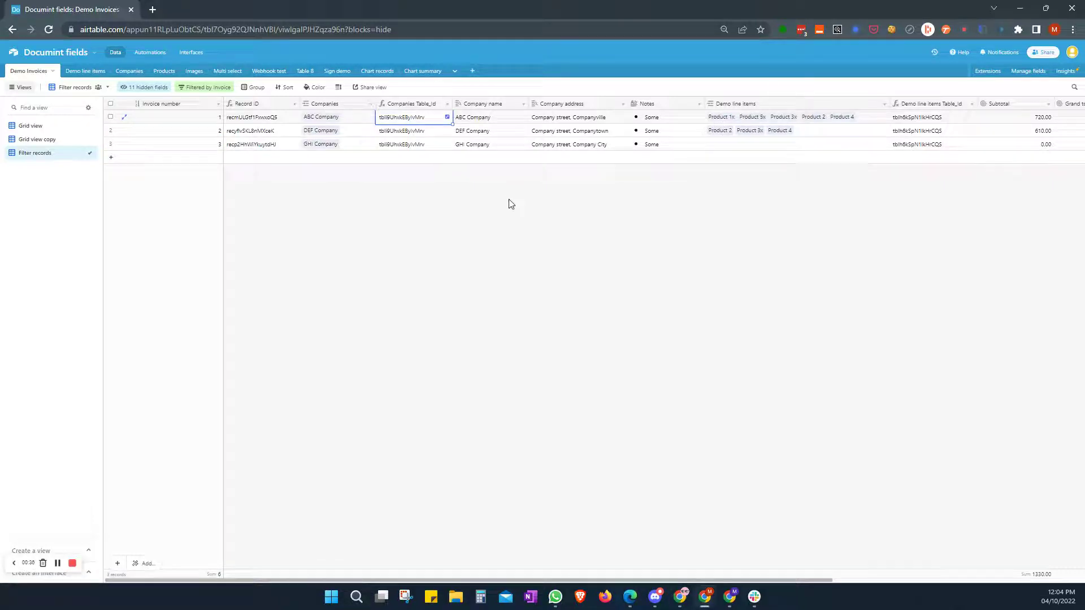
key("Right")
key("Right")
key("Right")
key("Right")
key("Right")
key("Right")
key("Right")
key("Right")
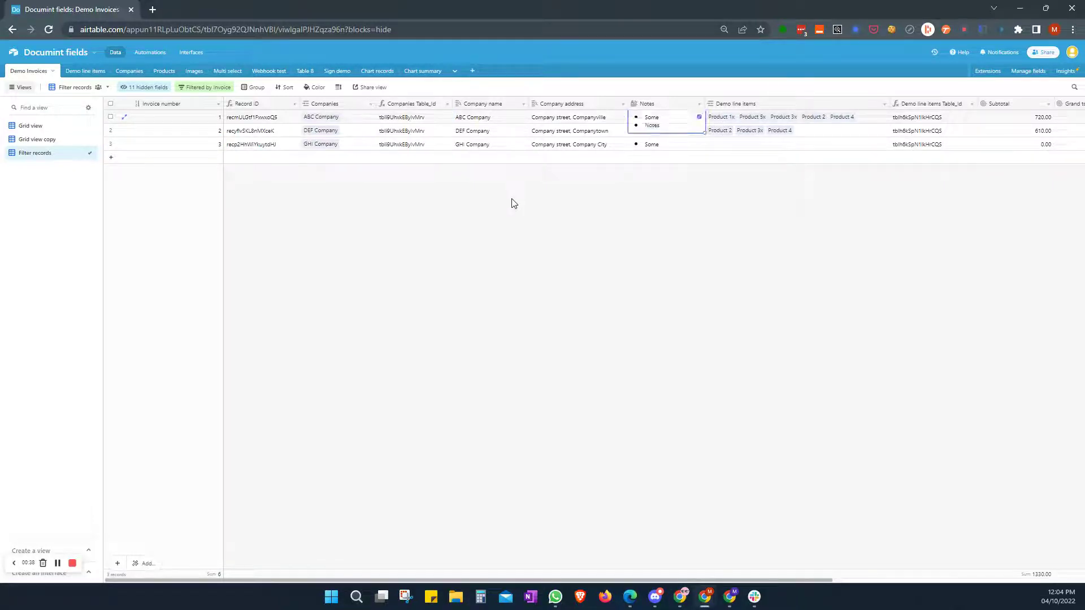
key("Right")
key("Right")
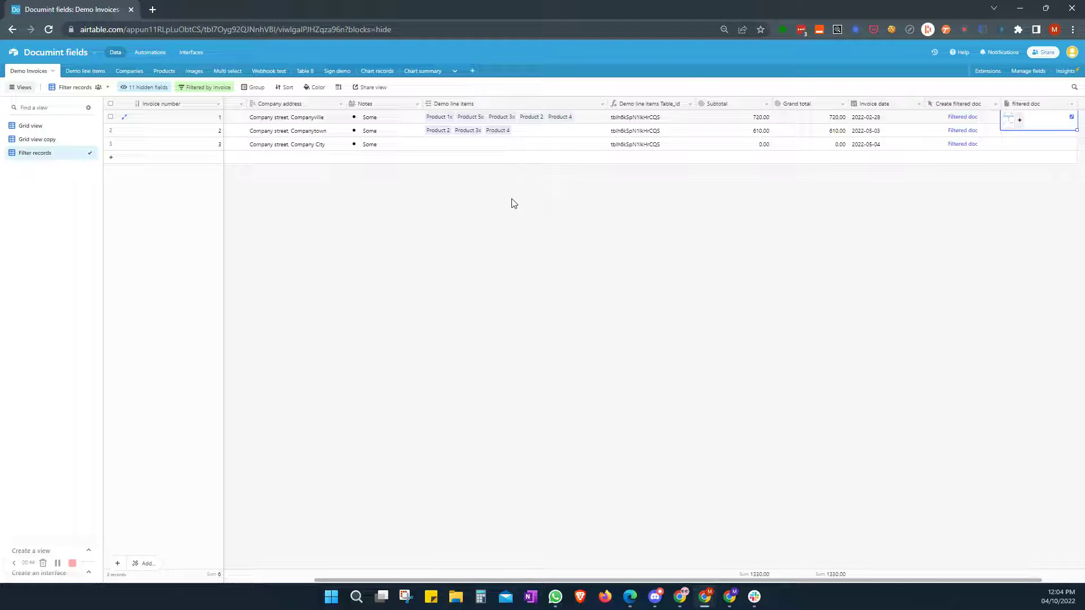
key("Left")
key("Left")
key("Left")
key("Left")
key("Left")
key("Left")
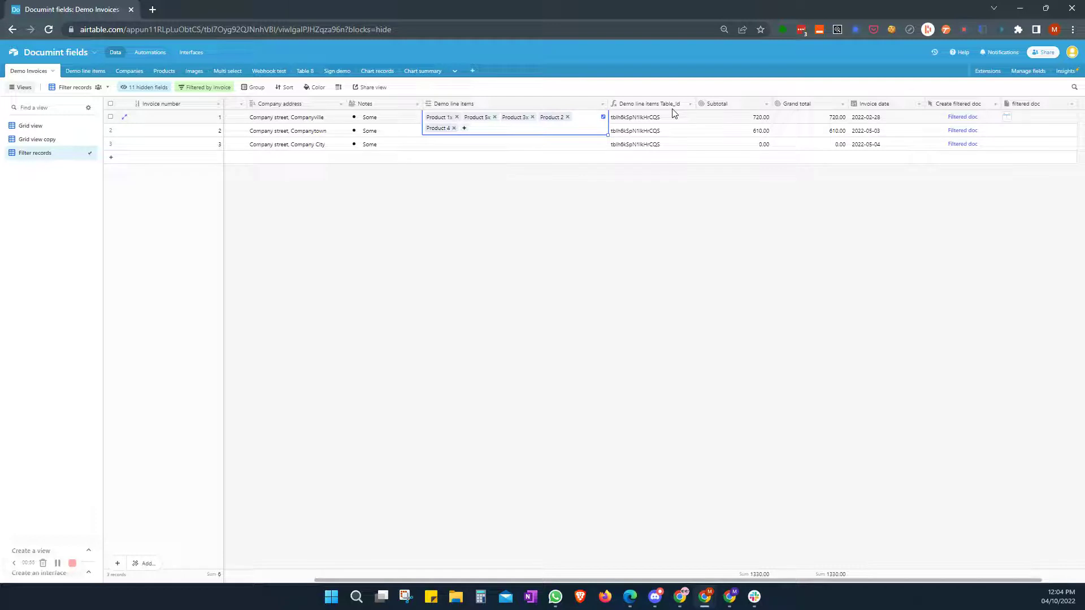
Step: Review the five Demo line items, return to Demo Invoices, and snap Airtable left beside Documint
left_click(86, 72)
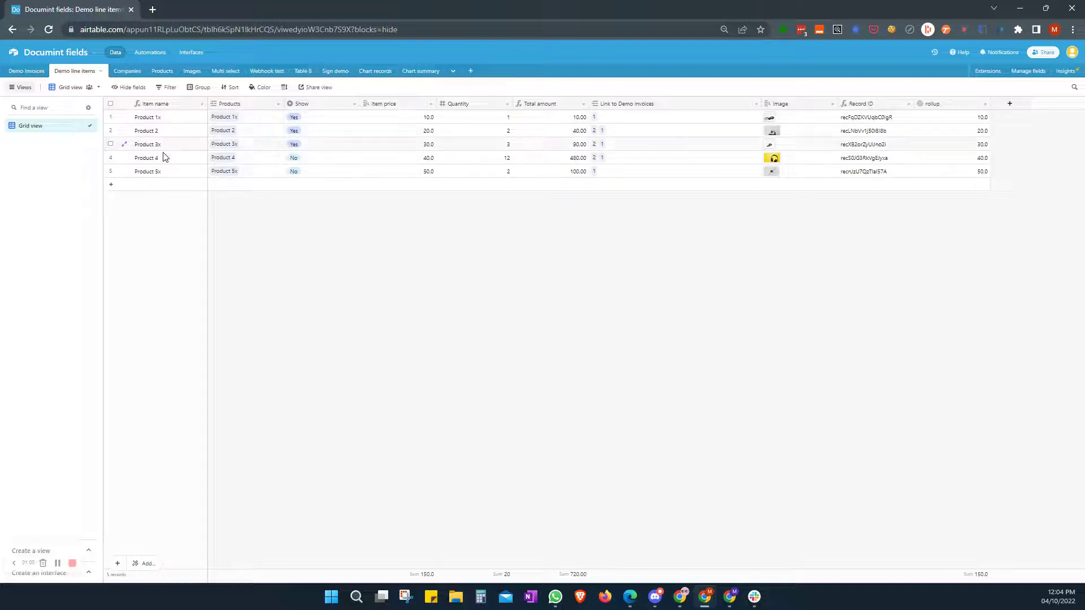
left_click(25, 71)
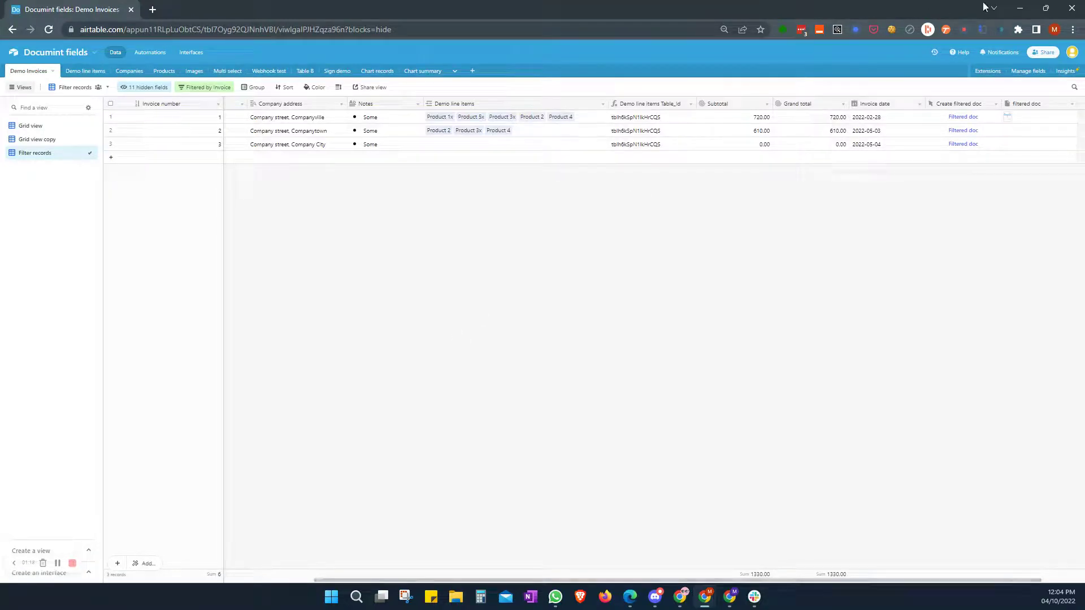
mouse_move(1047, 10)
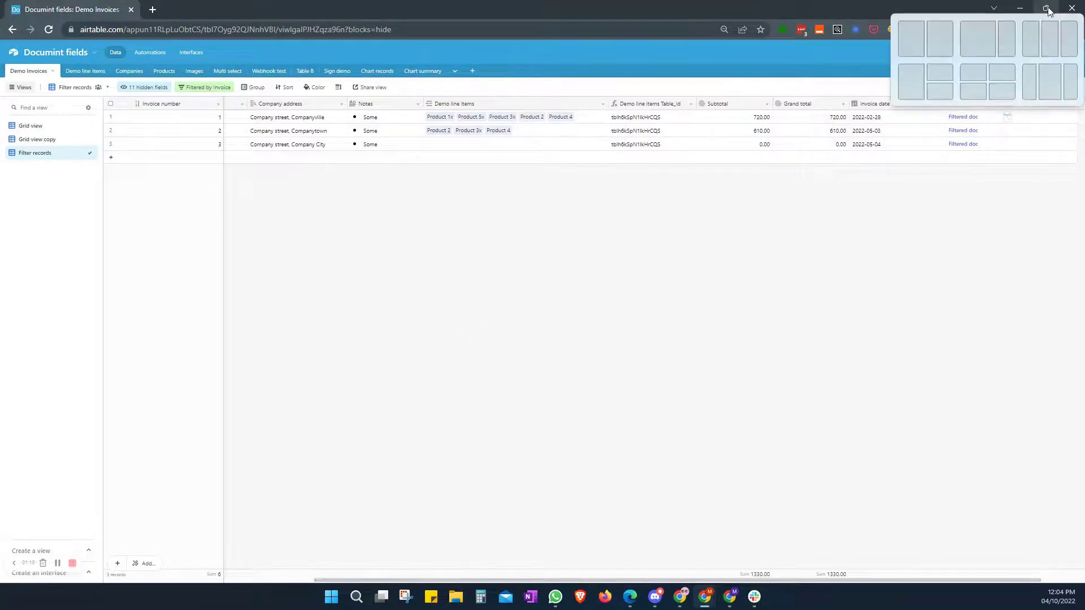
left_click(910, 42)
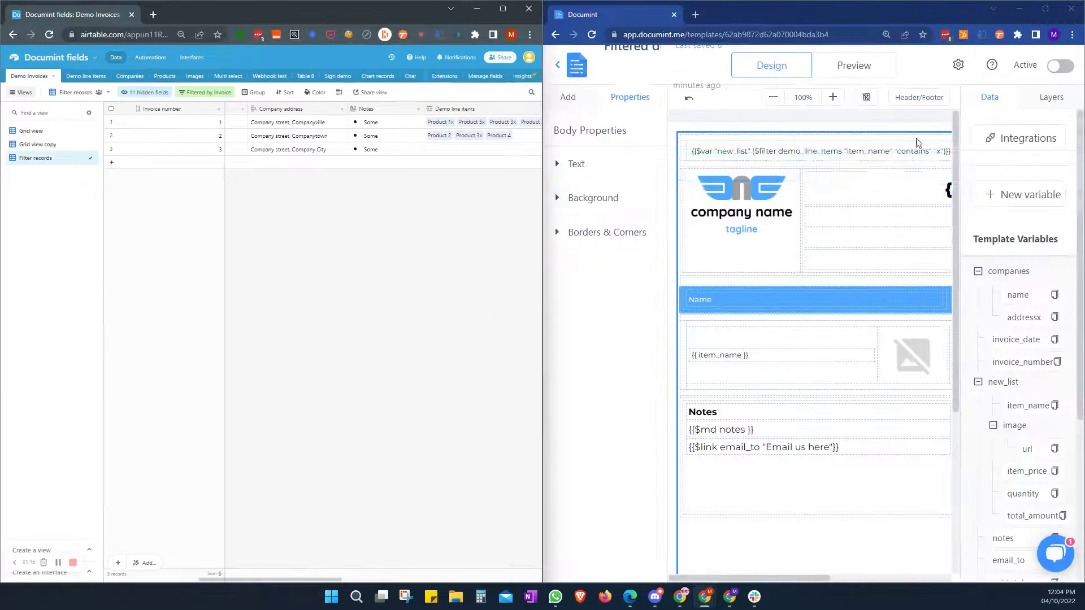
left_click(1046, 10)
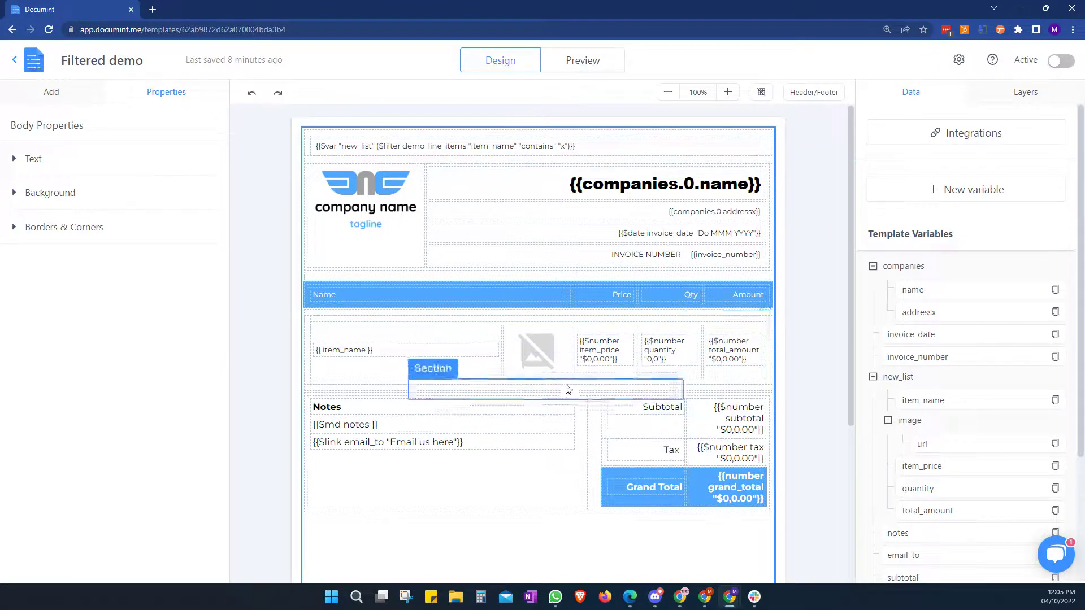
Step: Select the line-item section to show it repeating over new_list, sorted by item_name ascending
left_click(535, 392)
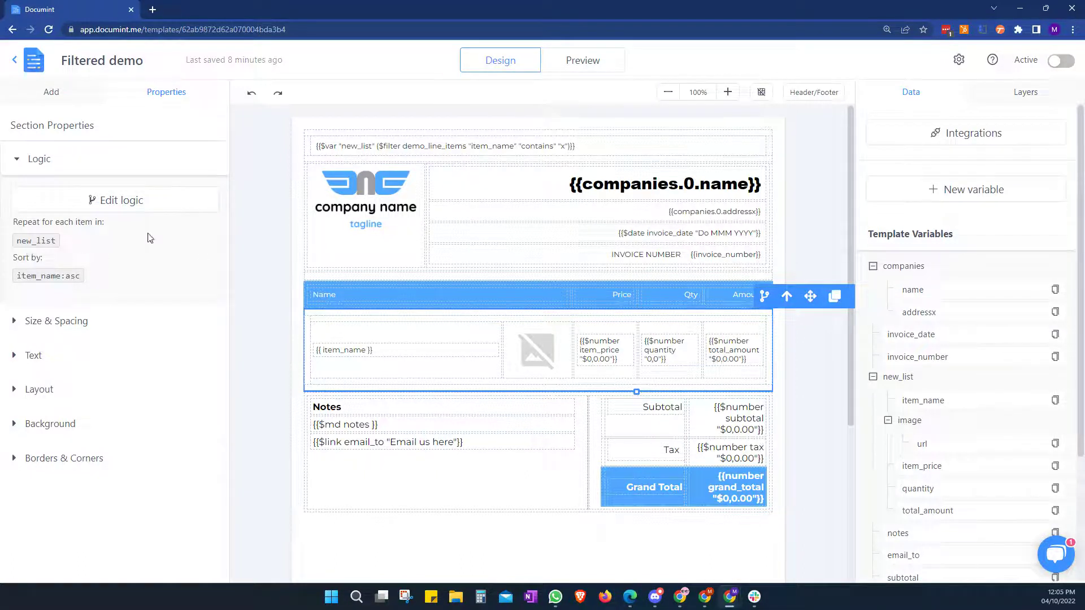
left_click(661, 147)
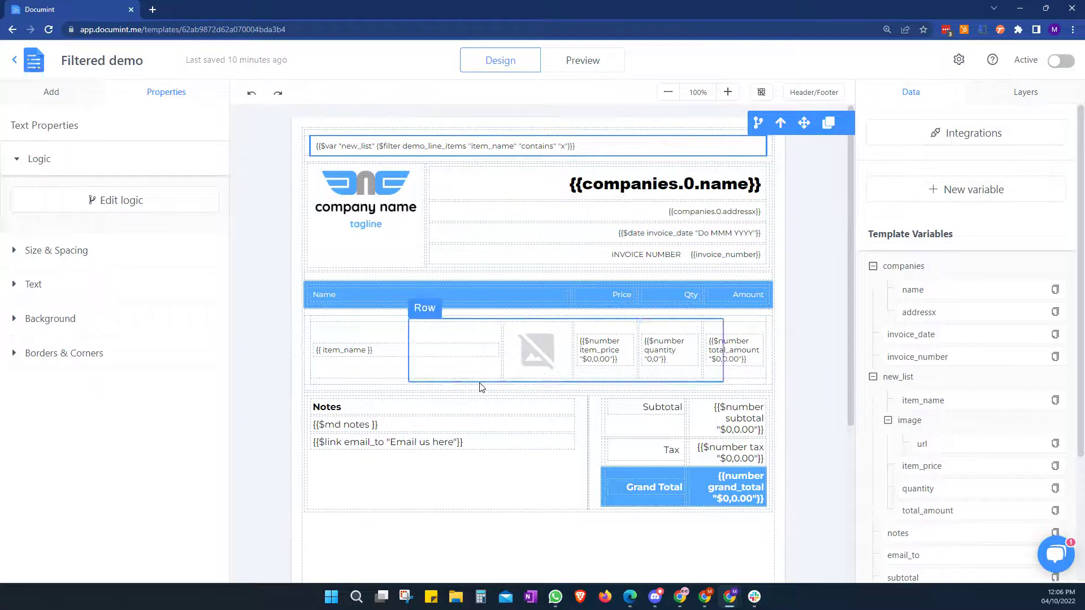
left_click(462, 390)
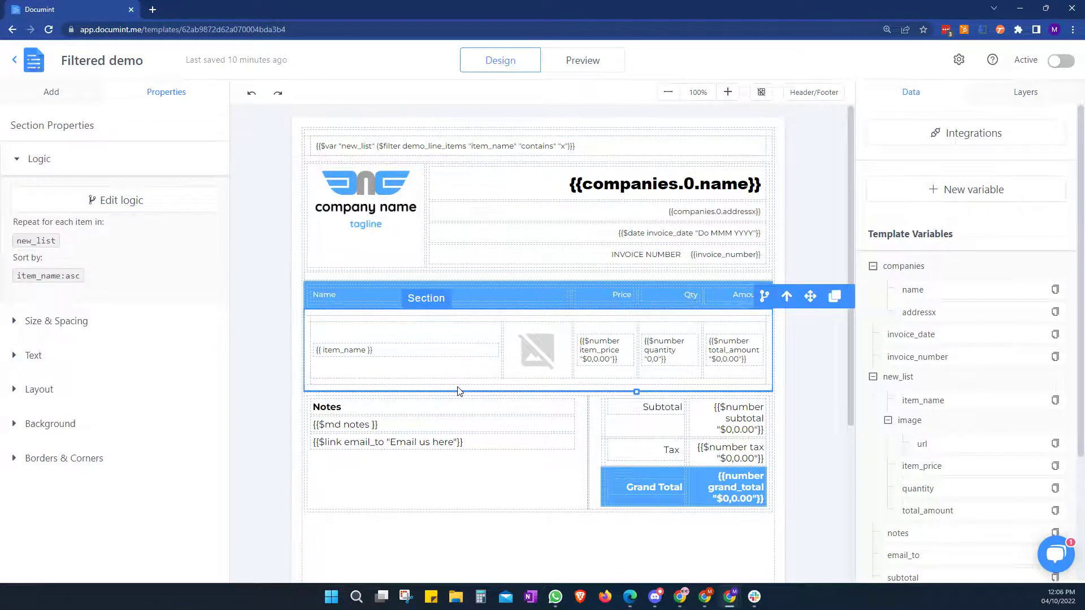
left_click(116, 200)
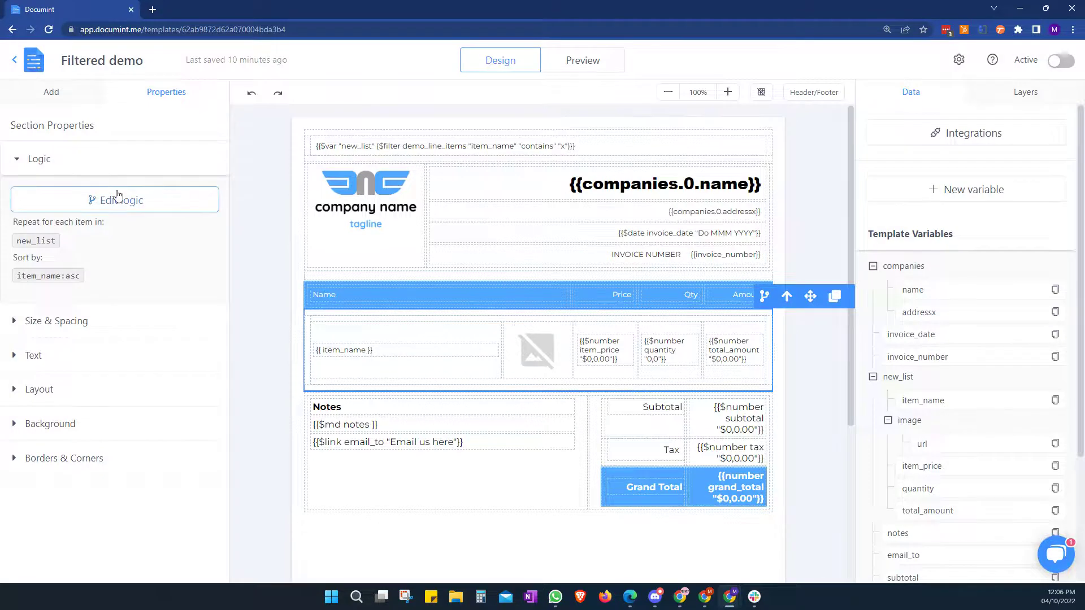
left_click(422, 167)
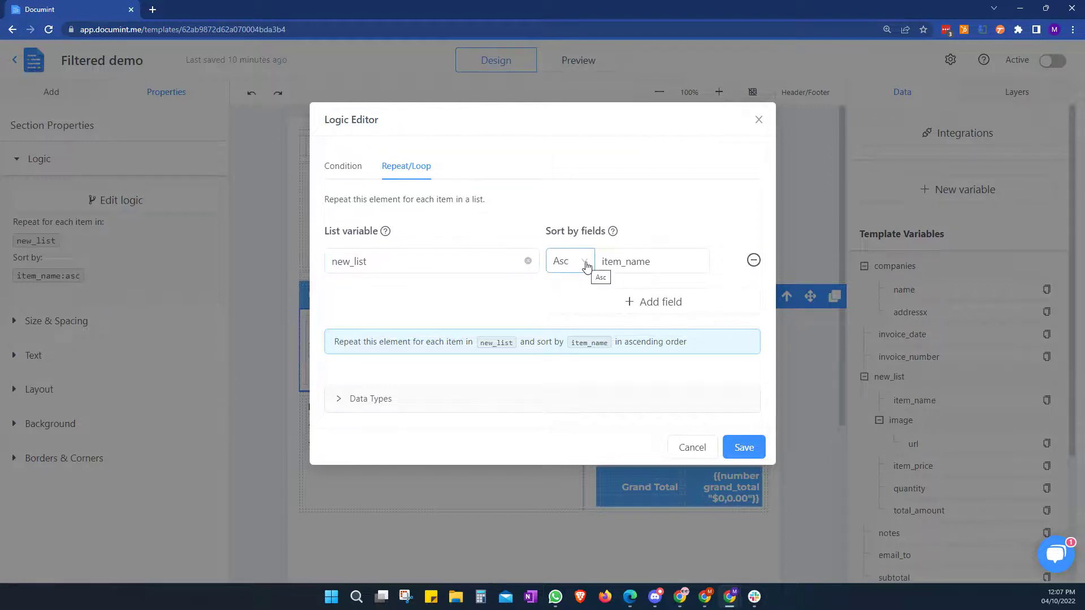
left_click(743, 448)
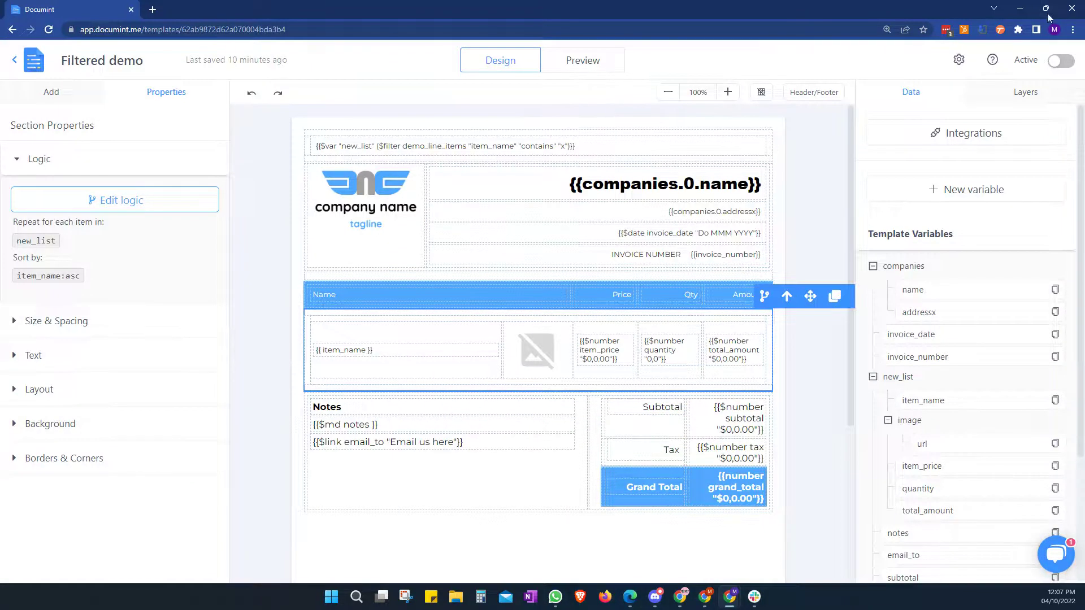
Step: Snap Documint to the right half and maximize Airtable
mouse_move(1047, 12)
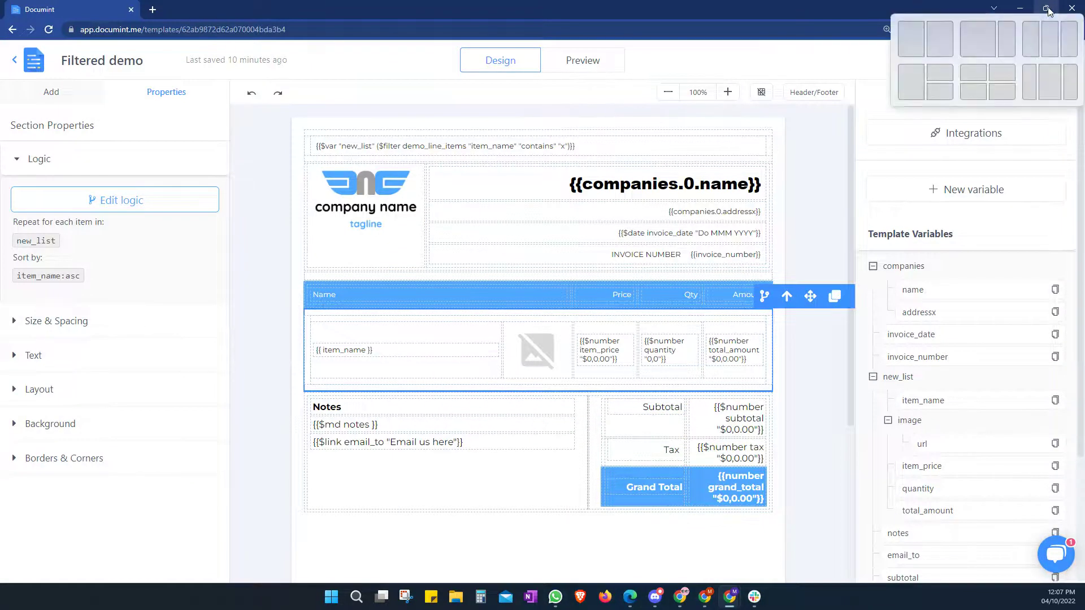
left_click(941, 29)
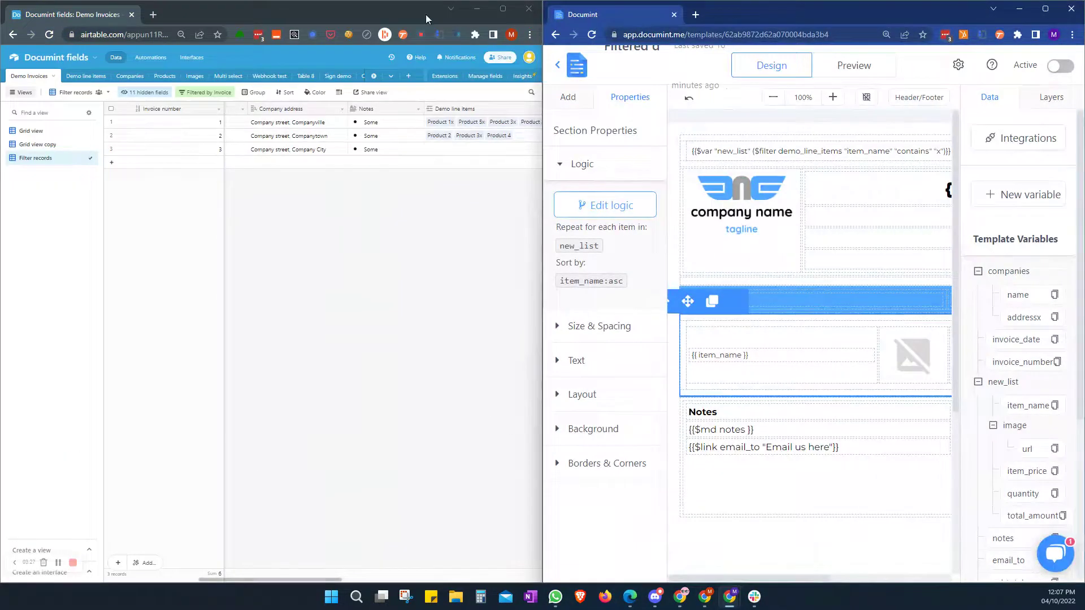
left_click(502, 9)
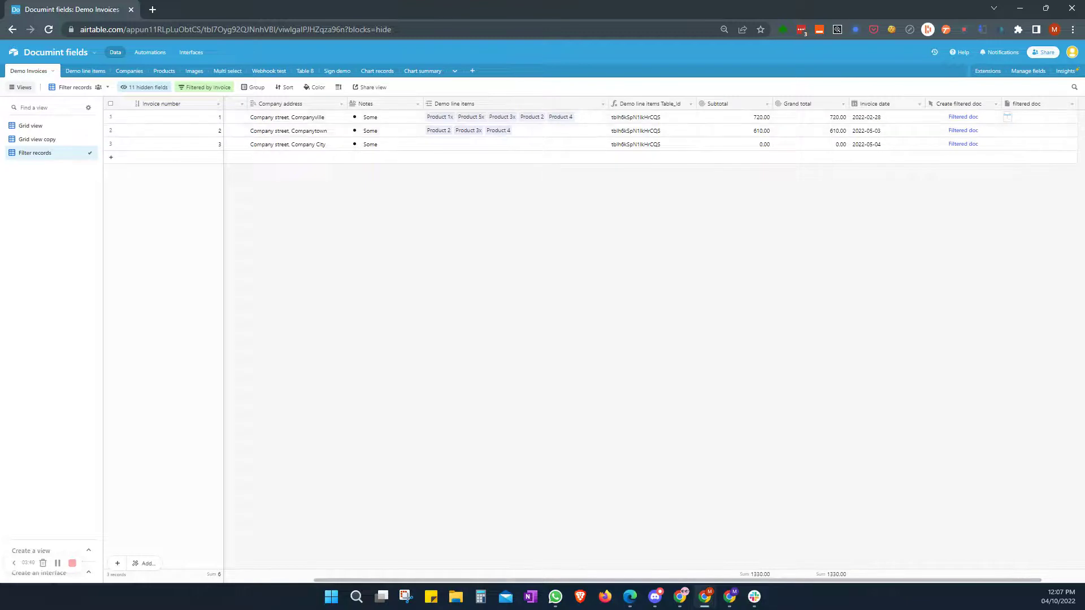
Step: Review the Demo line items, return to Demo Invoices, and select the first invoice's Filtered doc cell
left_click(85, 71)
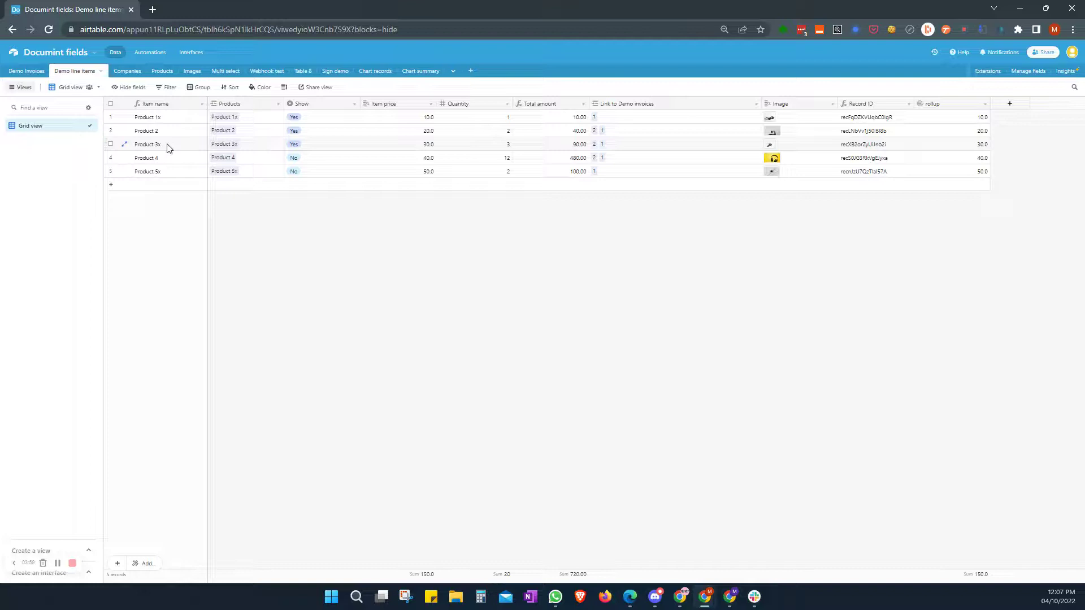
left_click(24, 72)
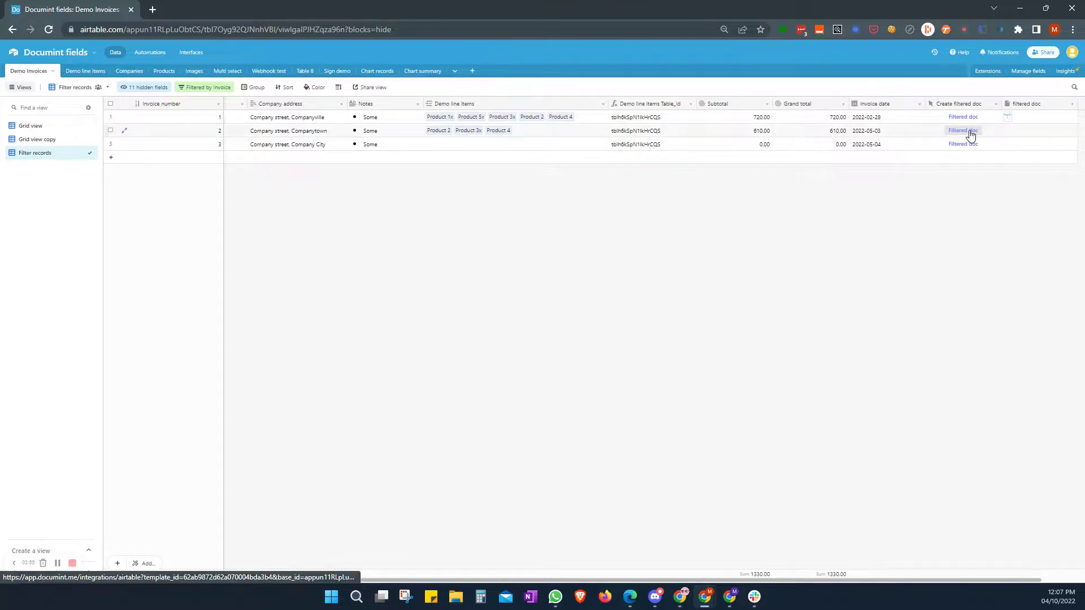
left_click(1020, 120)
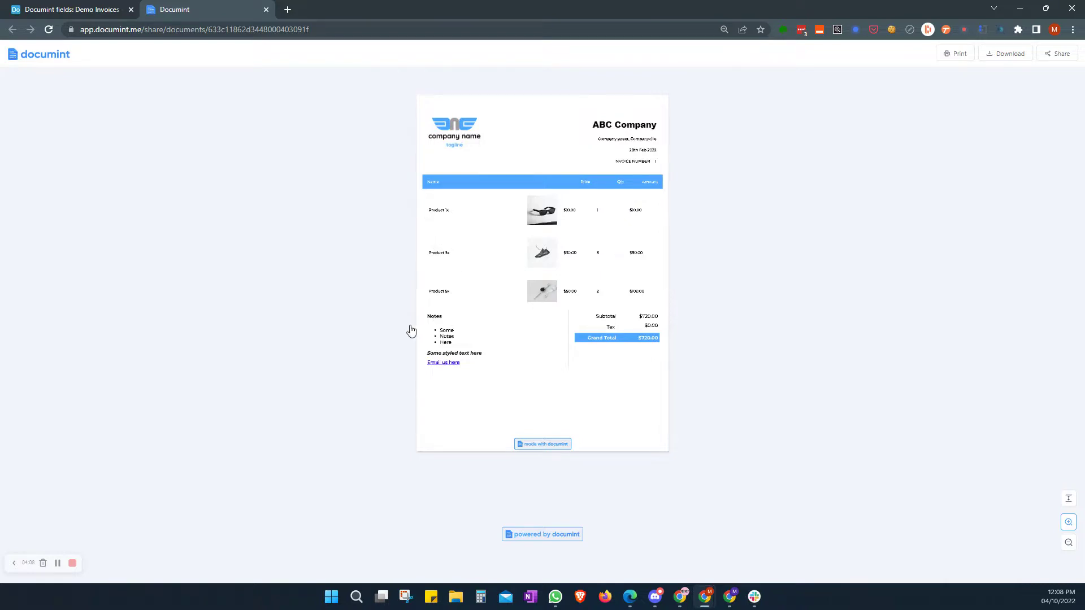
Step: Scroll through the generated invoice listing Product 1x, 3x and 5x, totalling $720.00
scroll(312, 326, "up", 3)
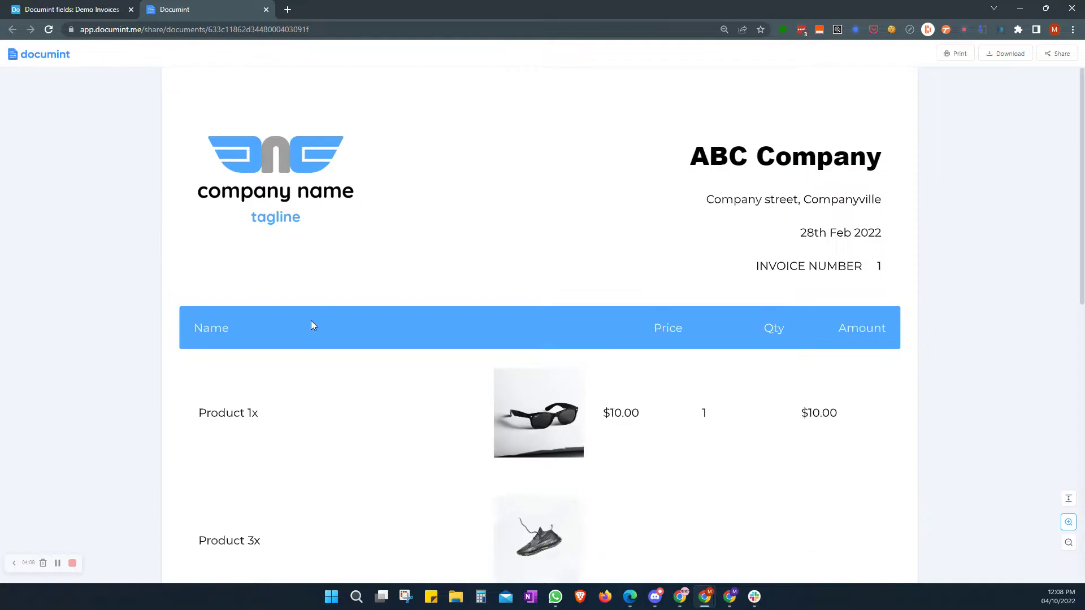
scroll(954, 364, "down", 5)
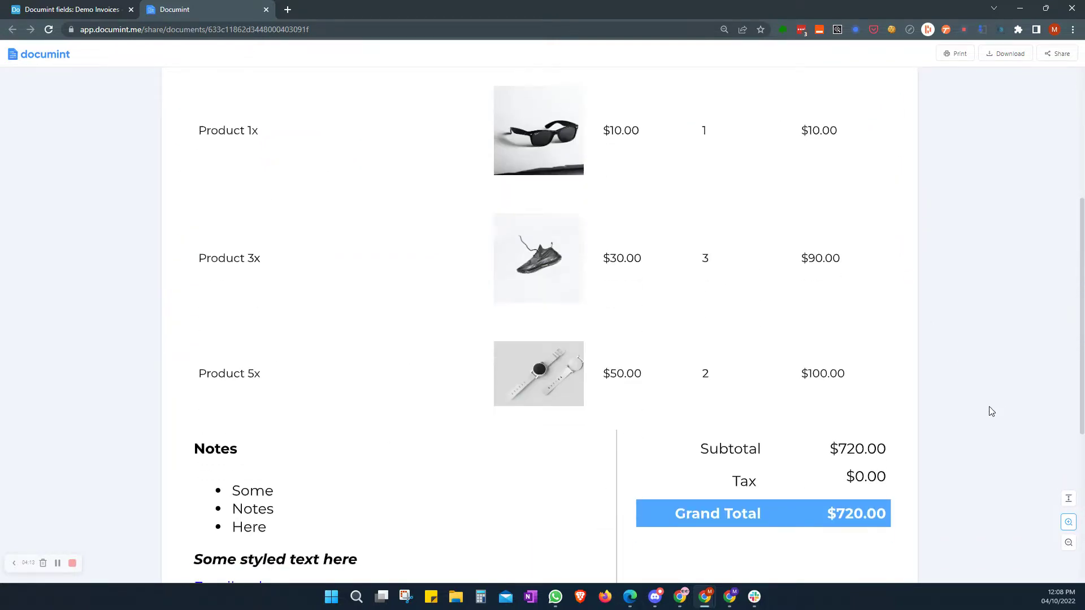
scroll(968, 414, "down", 3)
scroll(969, 414, "up", 4)
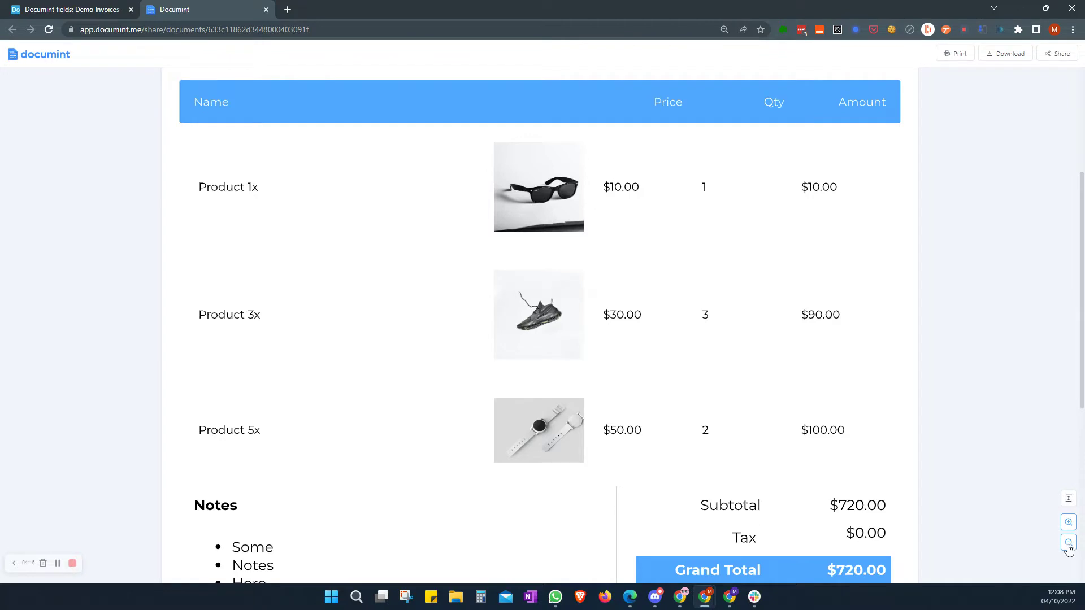
left_click(72, 10)
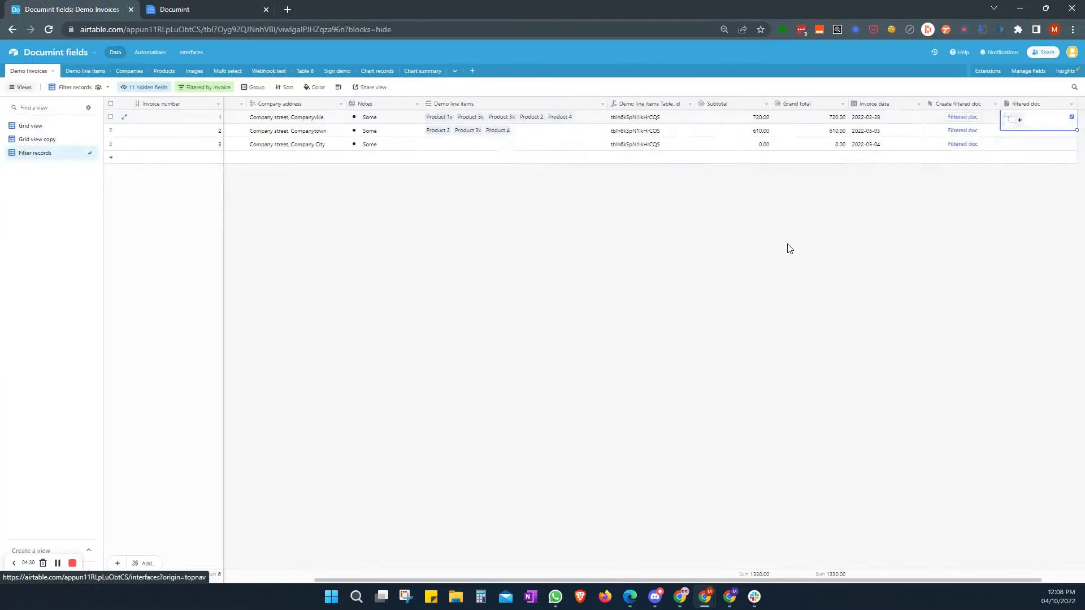
Step: Select the second invoice's Filtered doc cell in the Demo Invoices table
left_click(1026, 132)
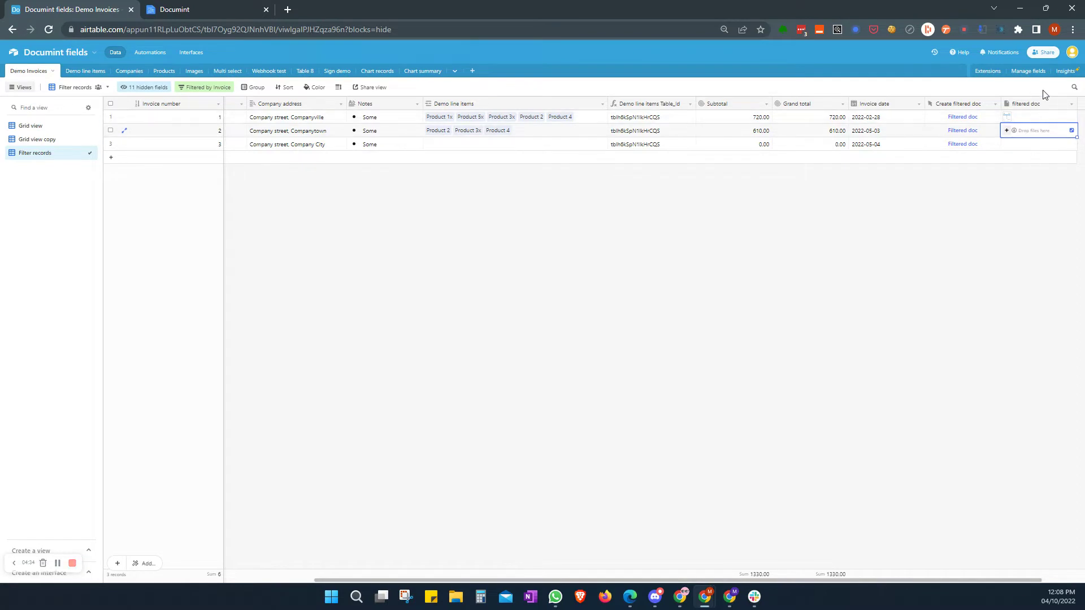